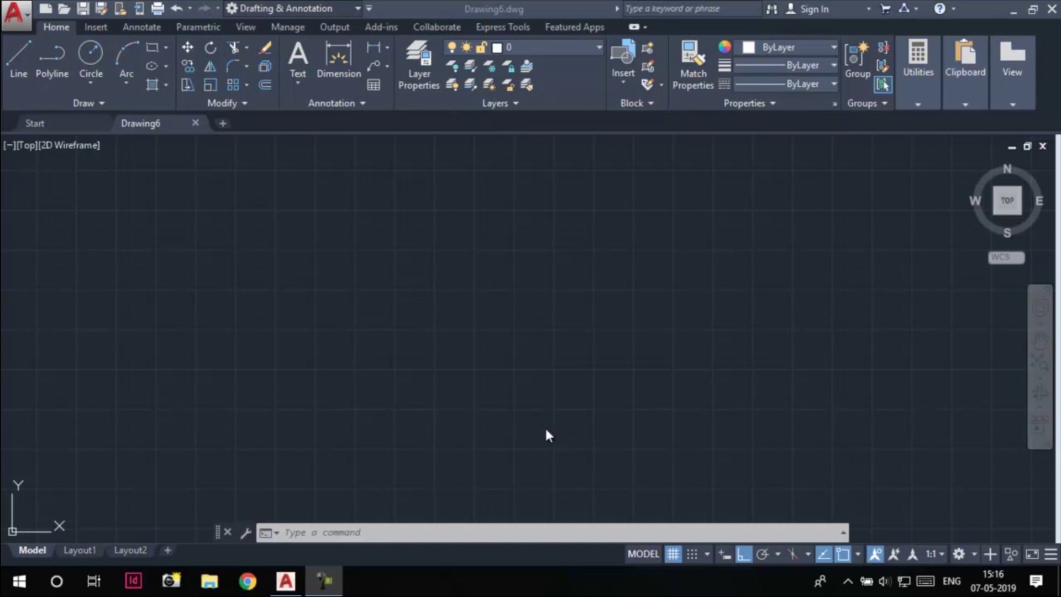
- Browse the Insert, Annotate and Parametric ribbon tabs, then return to the Home tab
{"action": "left_click", "coordinate": [61, 32]}
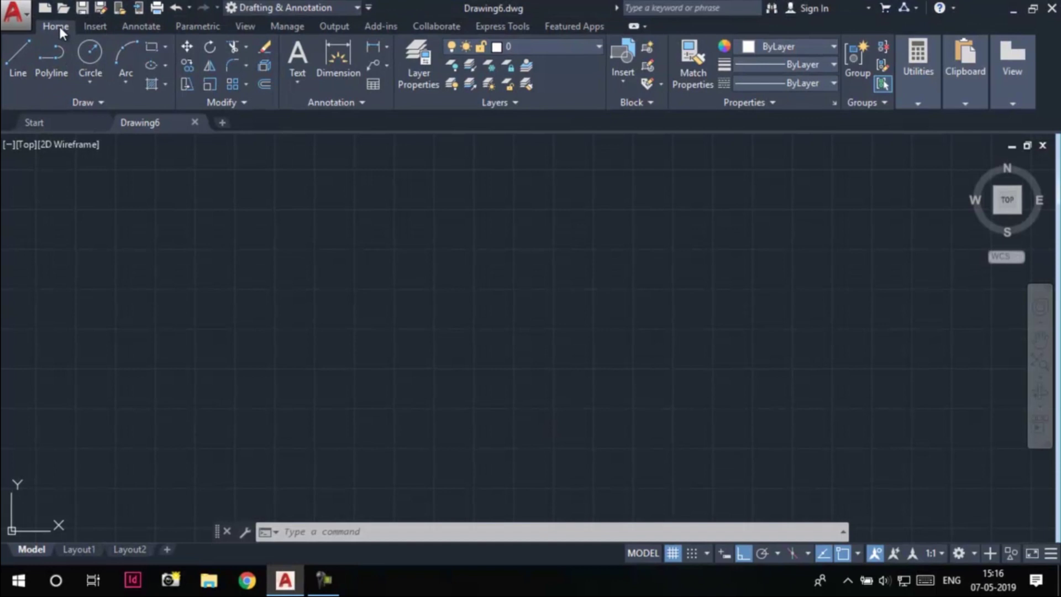
{"action": "left_click", "coordinate": [93, 28]}
{"action": "left_click", "coordinate": [141, 23]}
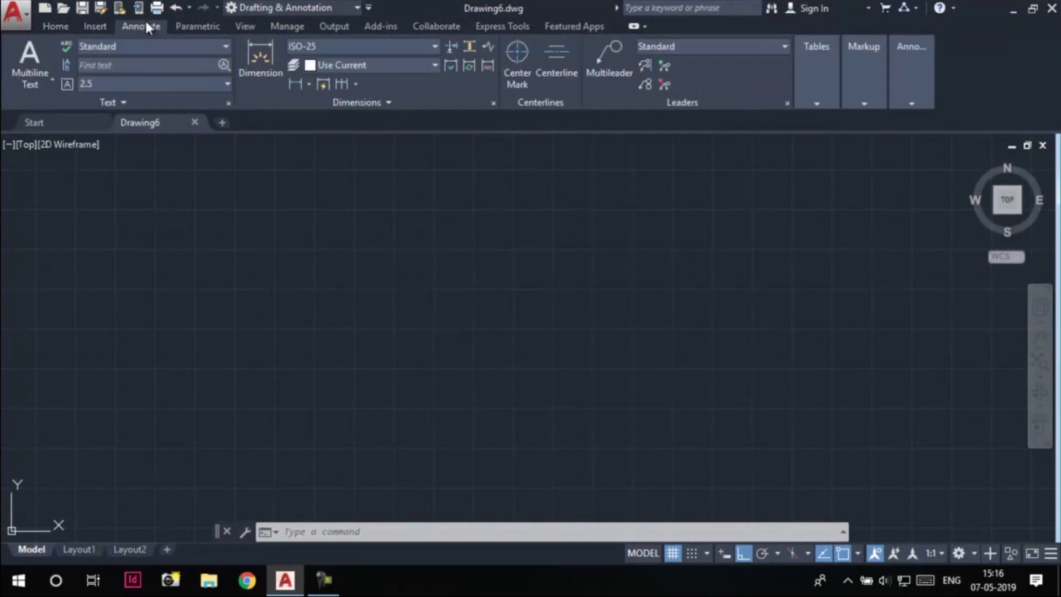
{"action": "left_click", "coordinate": [199, 27]}
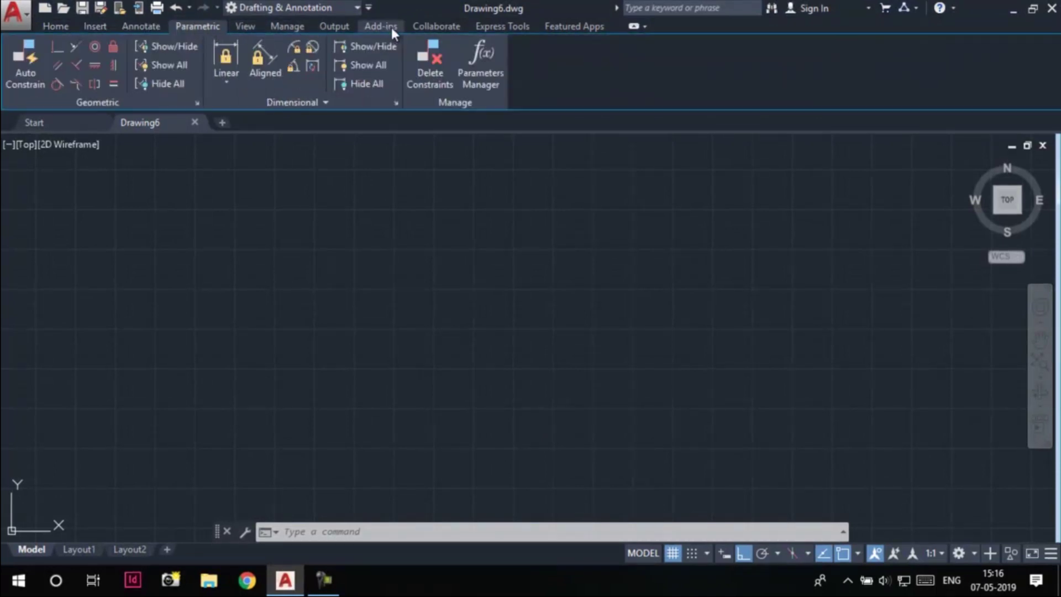
{"action": "left_click", "coordinate": [56, 27]}
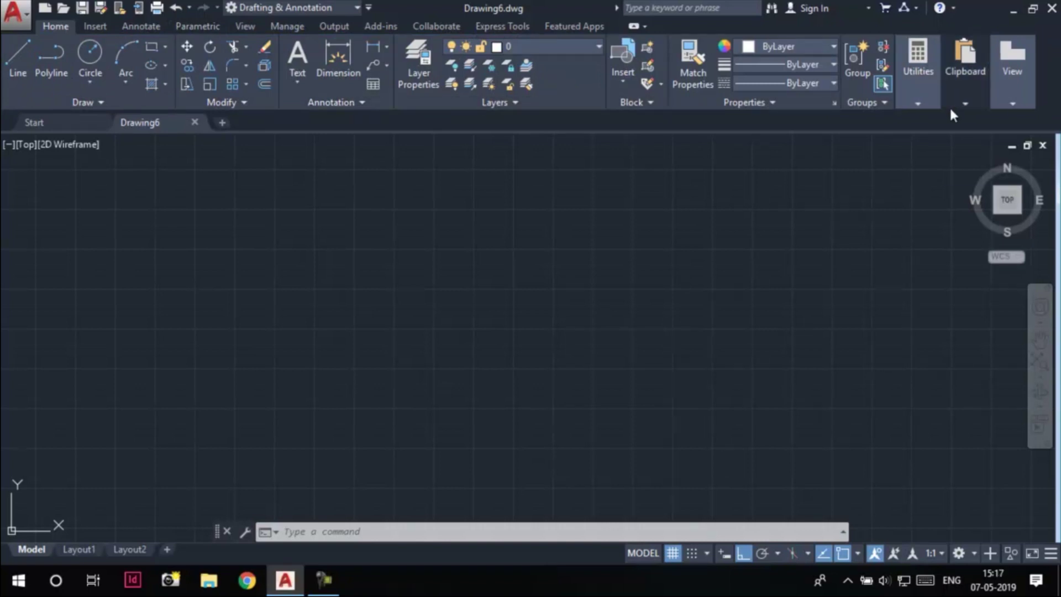
{"action": "mouse_move", "coordinate": [950, 105]}
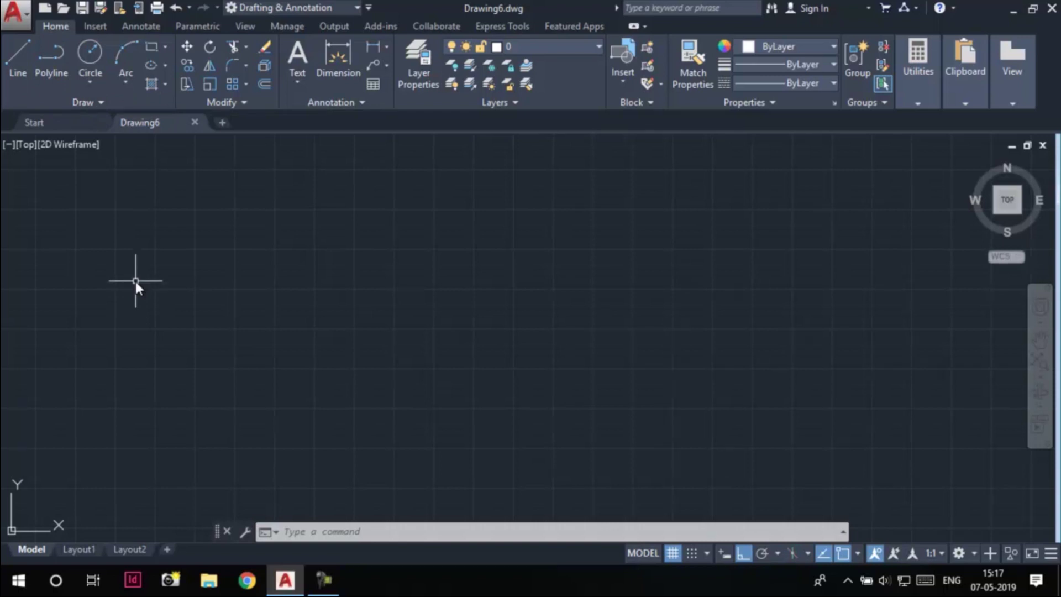
{"action": "left_click", "coordinate": [143, 26]}
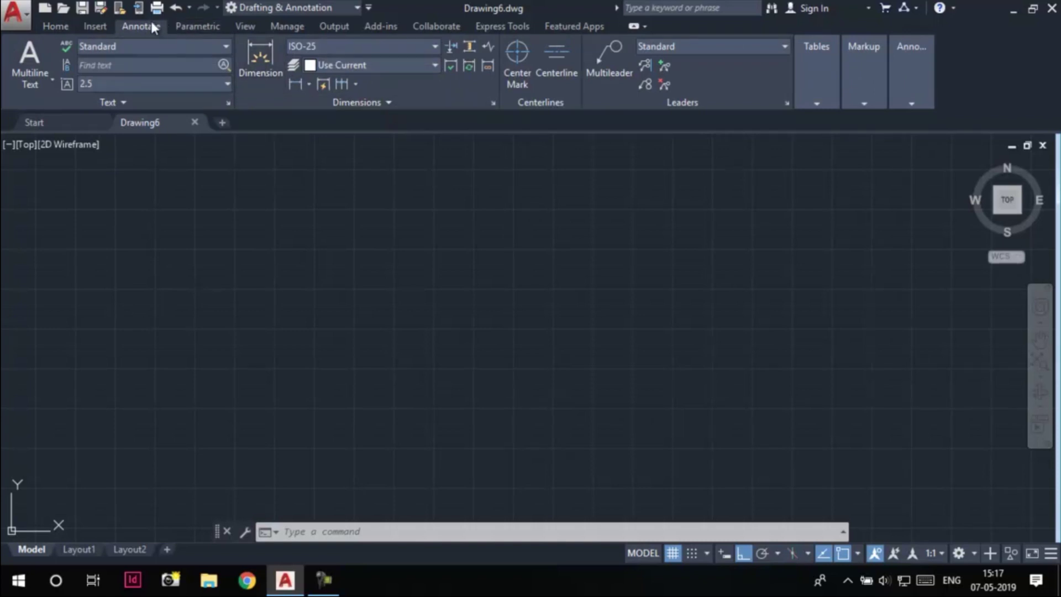
{"action": "left_click", "coordinate": [58, 26]}
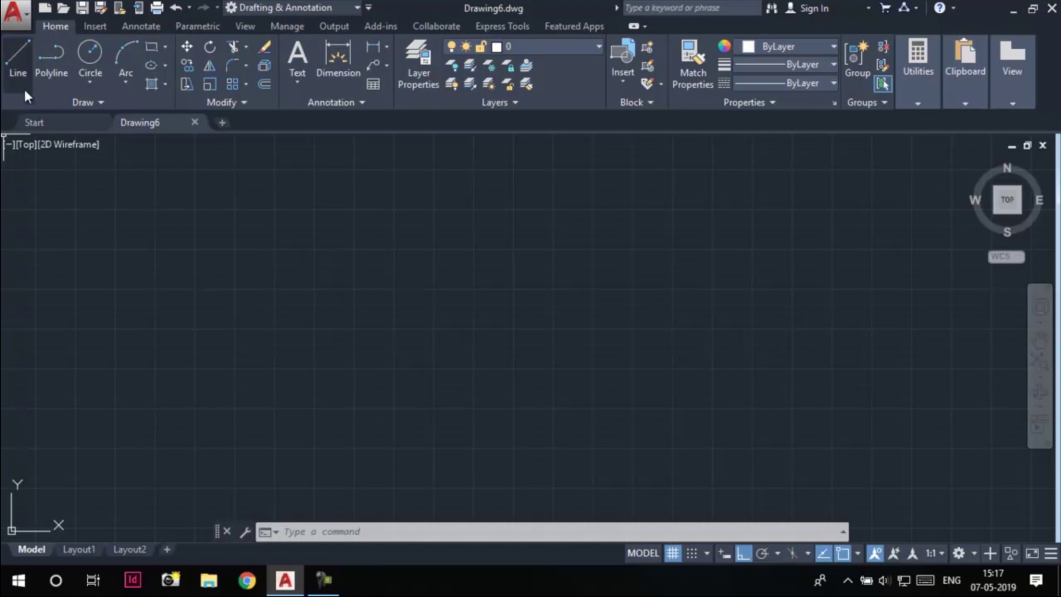
- Start Line from the ribbon, cancel it with Esc, then restart LINE by typing L
{"action": "left_click", "coordinate": [15, 66]}
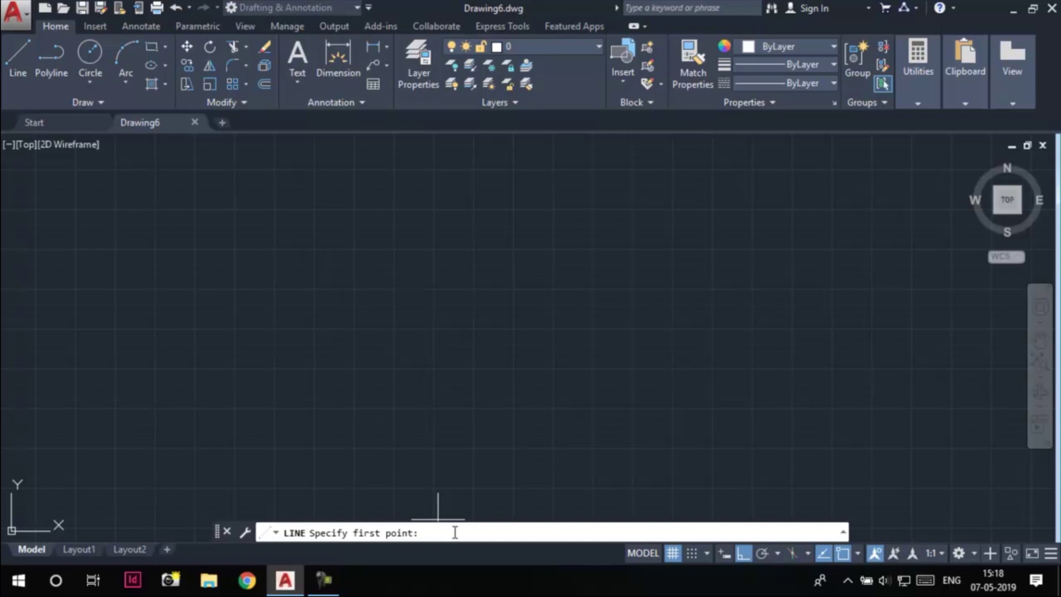
{"action": "key", "text": "Escape"}
{"action": "key", "text": "Escape"}
{"action": "key", "text": "Escape"}
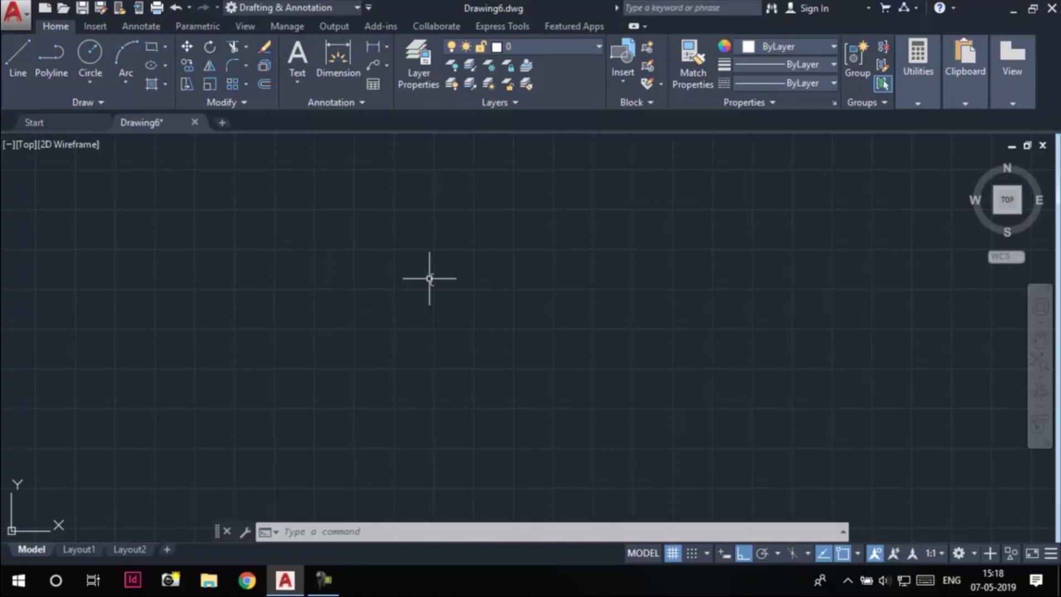
{"action": "type", "text": "L"}
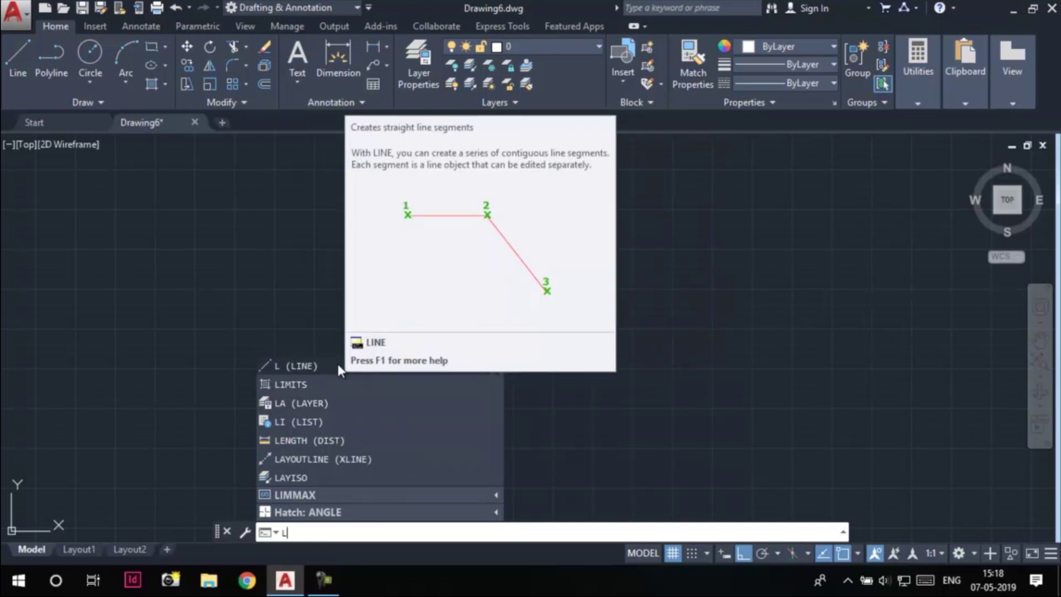
{"action": "left_click", "coordinate": [337, 365]}
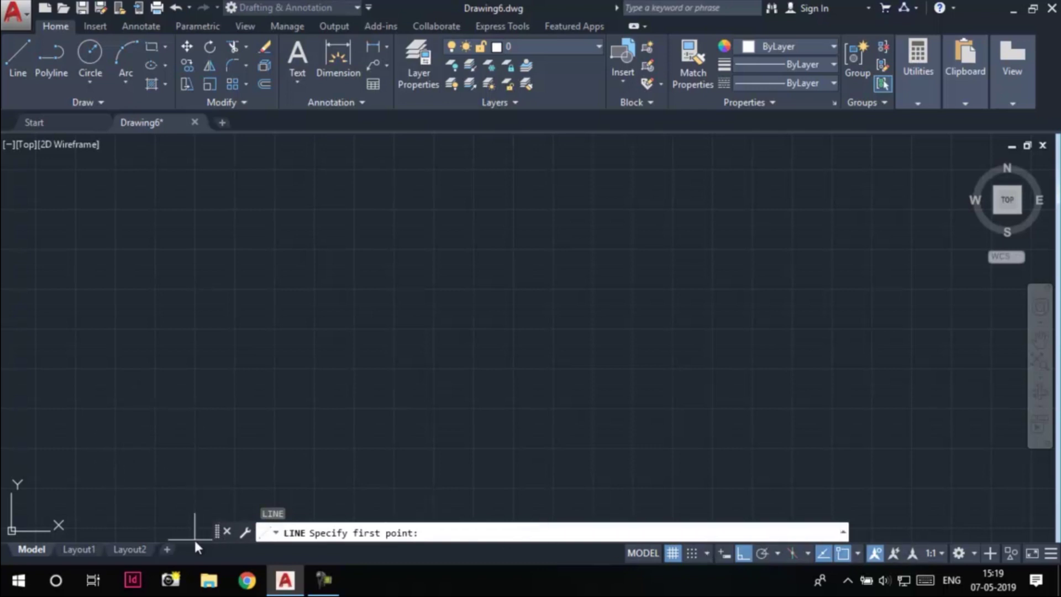
- Close the command line window with Yes confirmed, then bring it back with Ctrl+9
{"action": "left_click", "coordinate": [227, 532]}
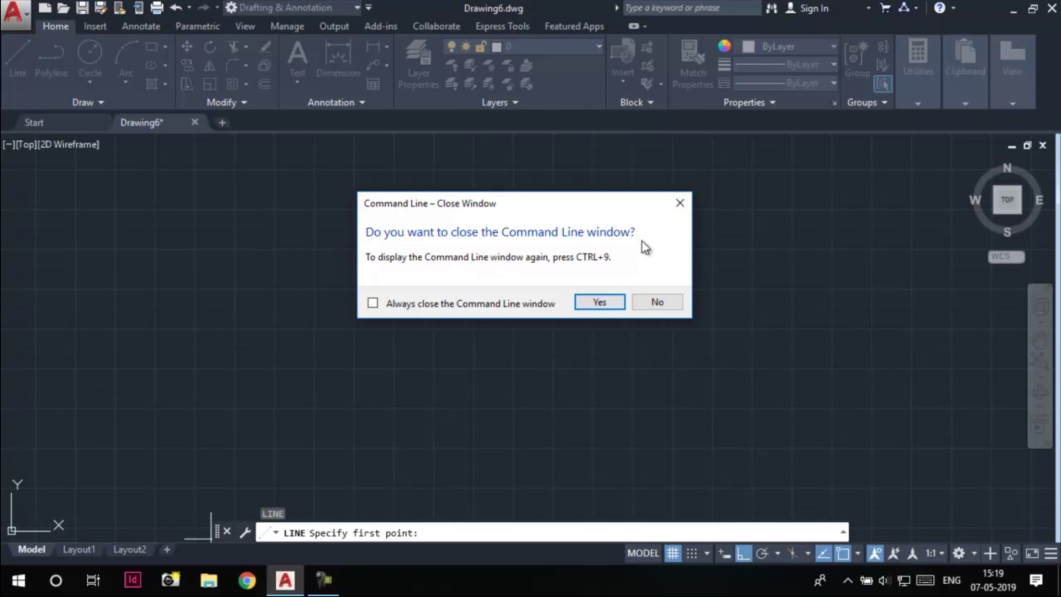
{"action": "left_click", "coordinate": [602, 301]}
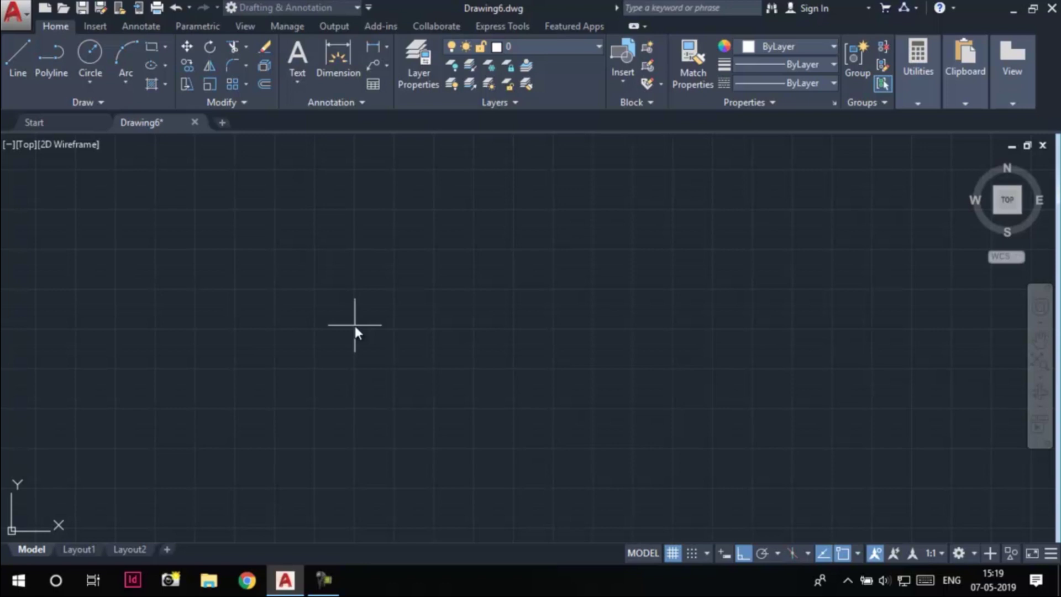
{"action": "key", "text": "ctrl+9"}
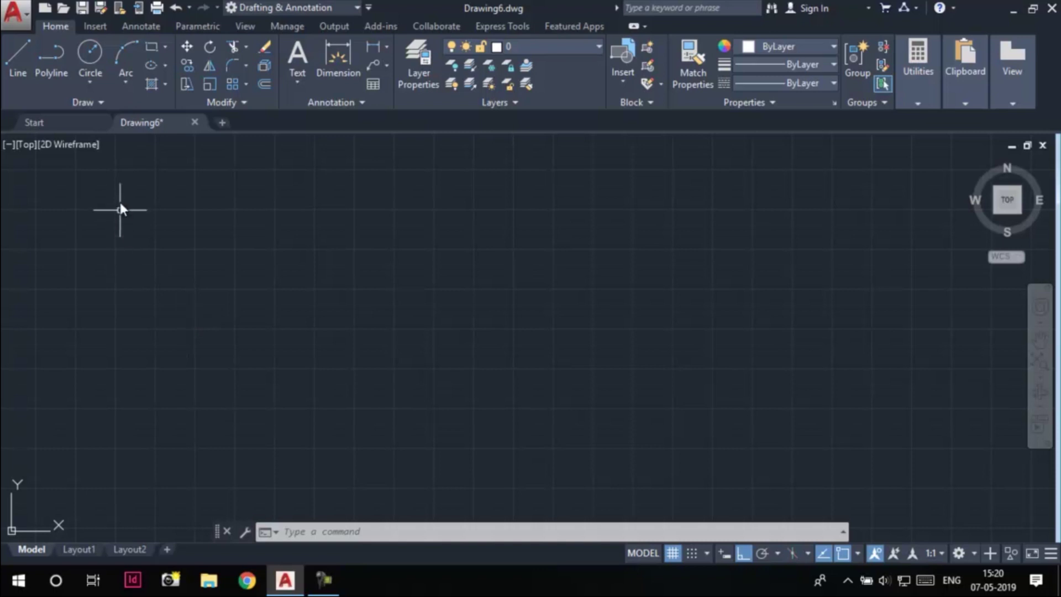
- On the View tab, turn File Tabs off and then back on
{"action": "mouse_move", "coordinate": [161, 124]}
{"action": "left_click", "coordinate": [246, 26]}
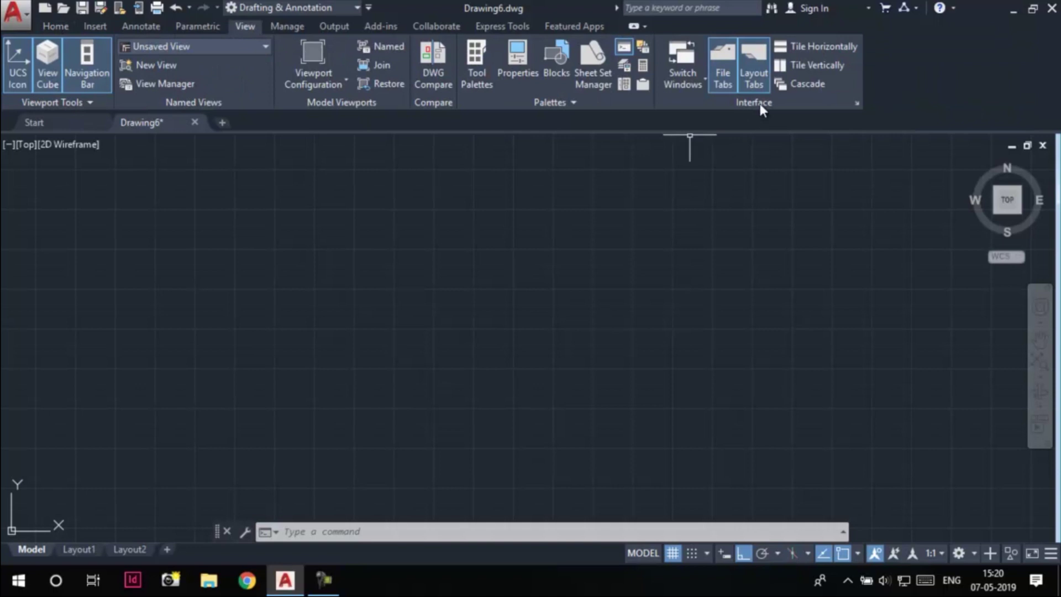
{"action": "left_click", "coordinate": [719, 73]}
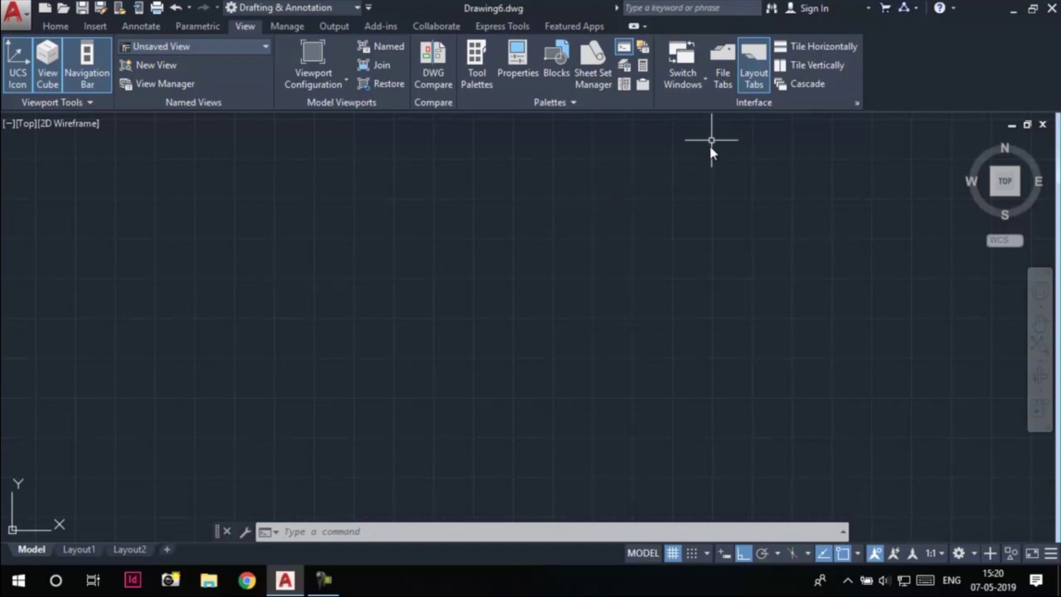
{"action": "left_click", "coordinate": [718, 69]}
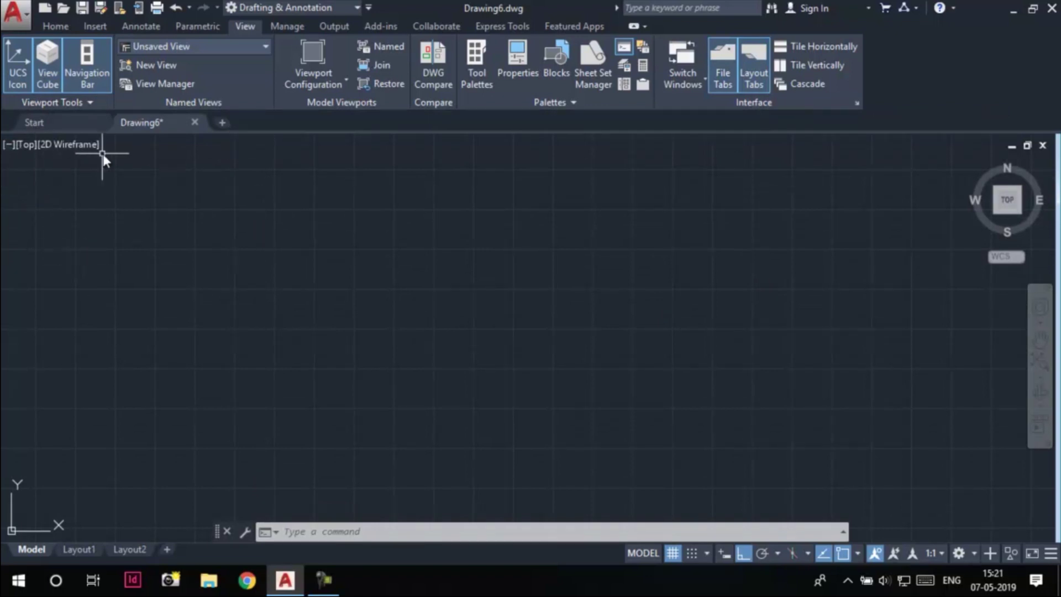
- Show the viewport [-] control menu, then the [Top] list of preset views
{"action": "left_click", "coordinate": [7, 145]}
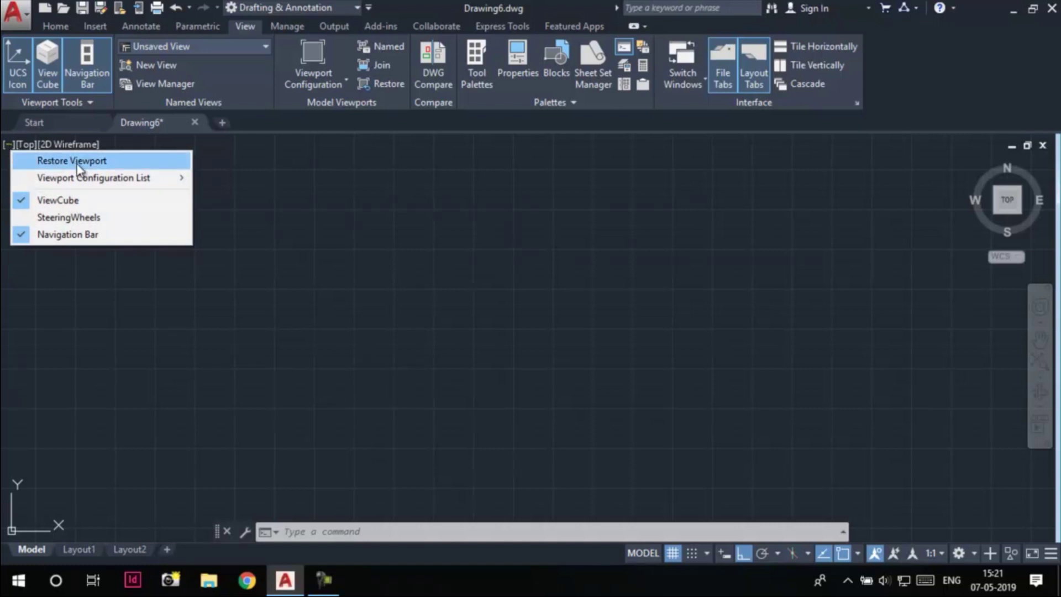
{"action": "mouse_move", "coordinate": [104, 180]}
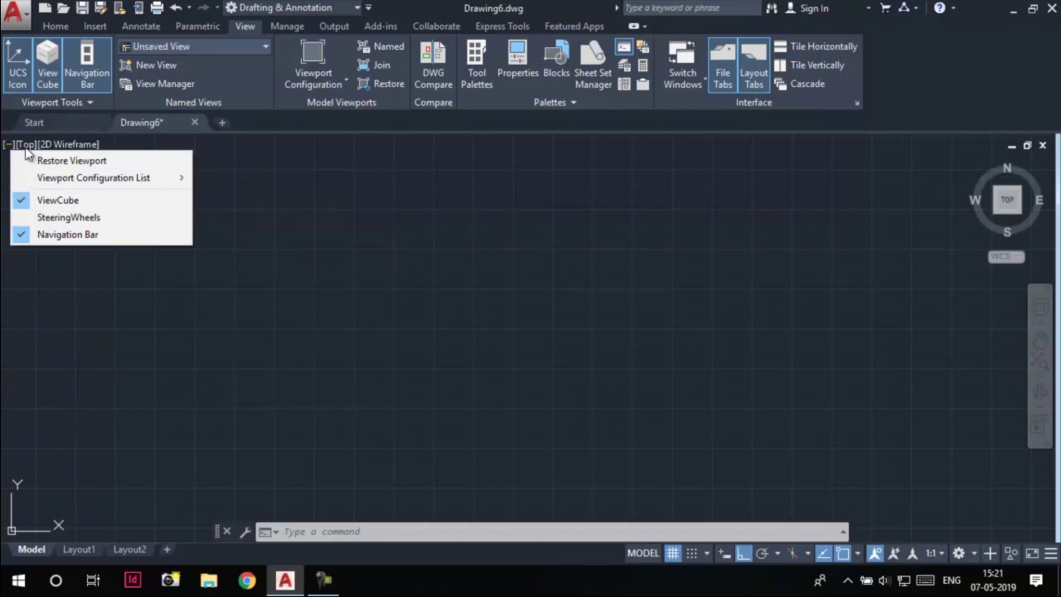
{"action": "left_click", "coordinate": [27, 146]}
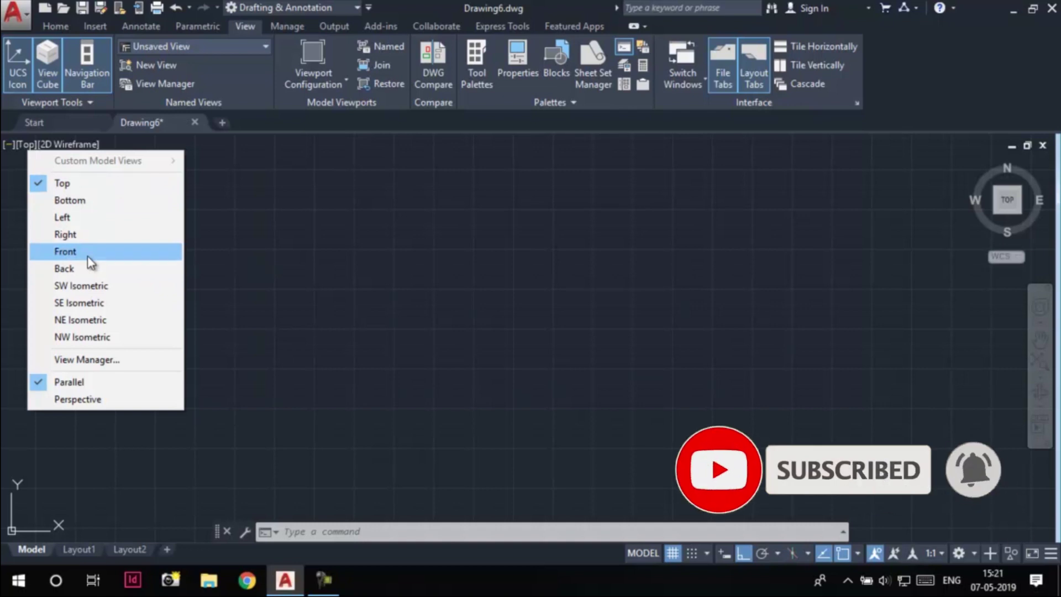
- Close the view list, then open and close the [2D Wireframe] visual styles list unchanged
{"action": "left_click", "coordinate": [215, 263]}
{"action": "left_click", "coordinate": [86, 211]}
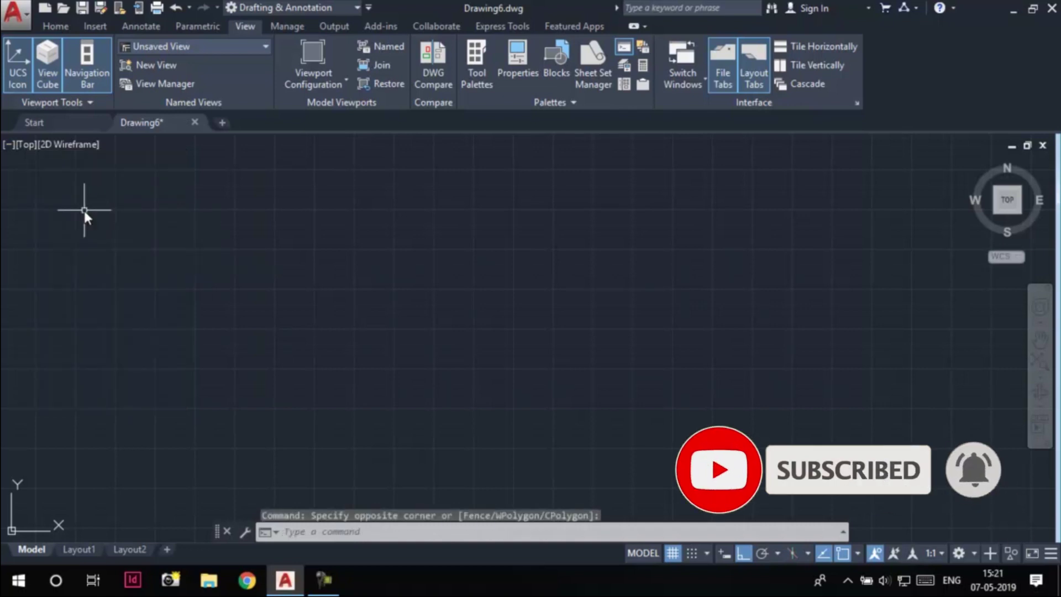
{"action": "left_click", "coordinate": [65, 145]}
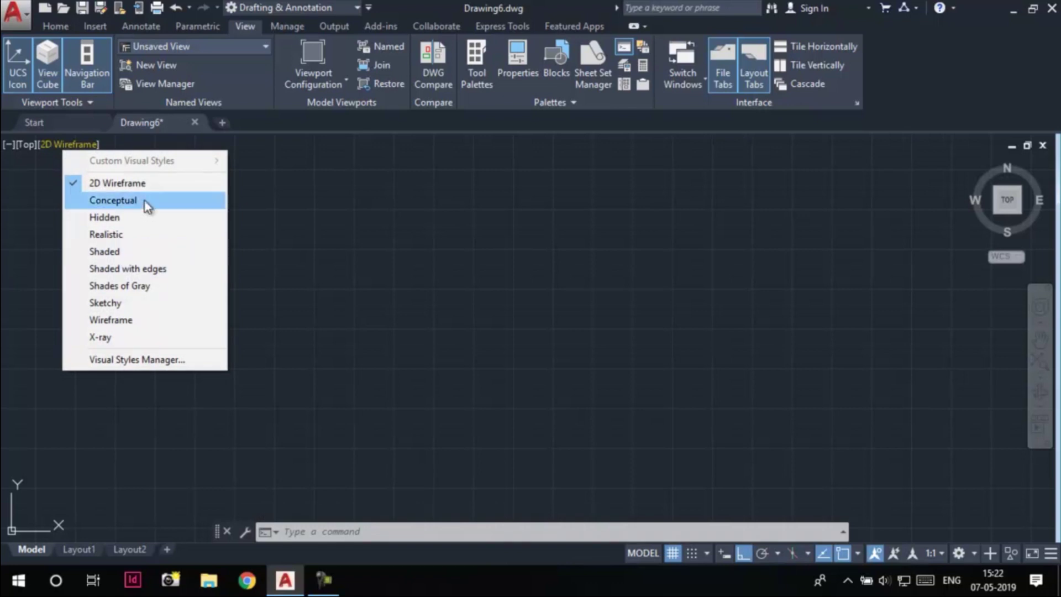
{"action": "left_click", "coordinate": [548, 326]}
{"action": "left_click", "coordinate": [310, 355]}
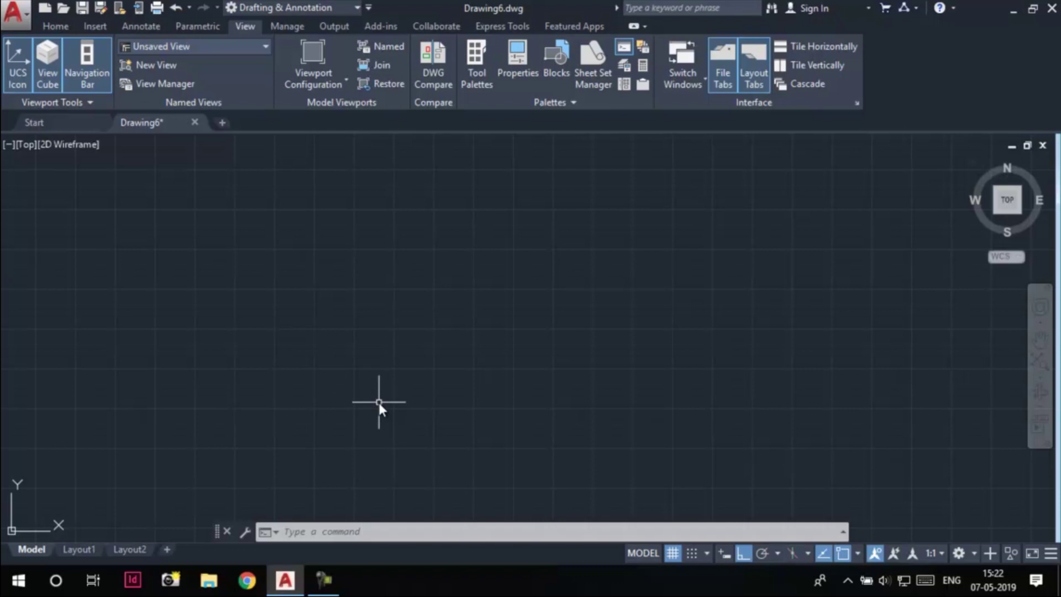
{"action": "key", "text": "F7"}
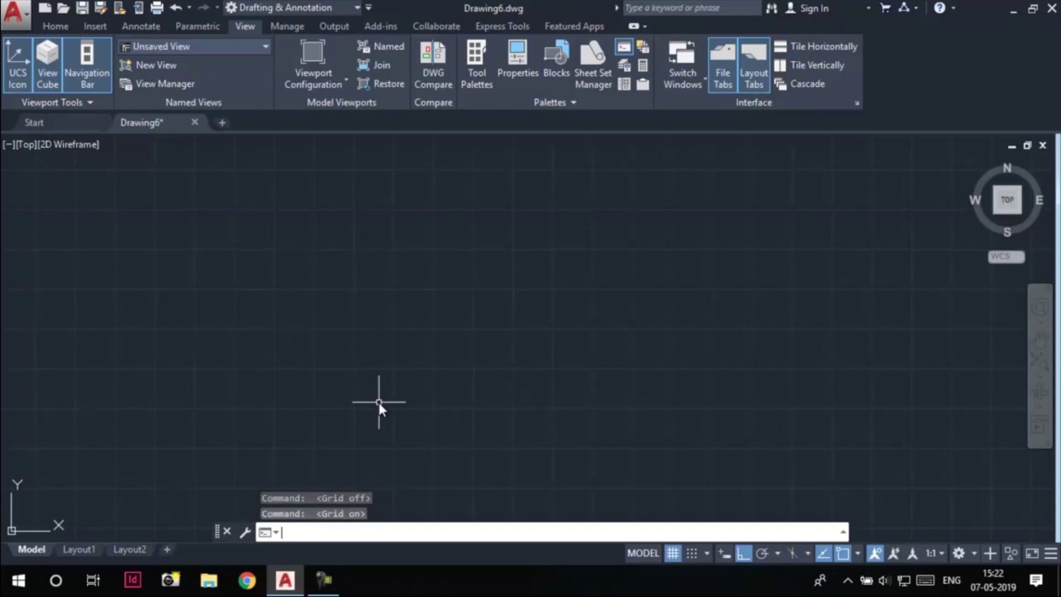
{"action": "key", "text": "F7"}
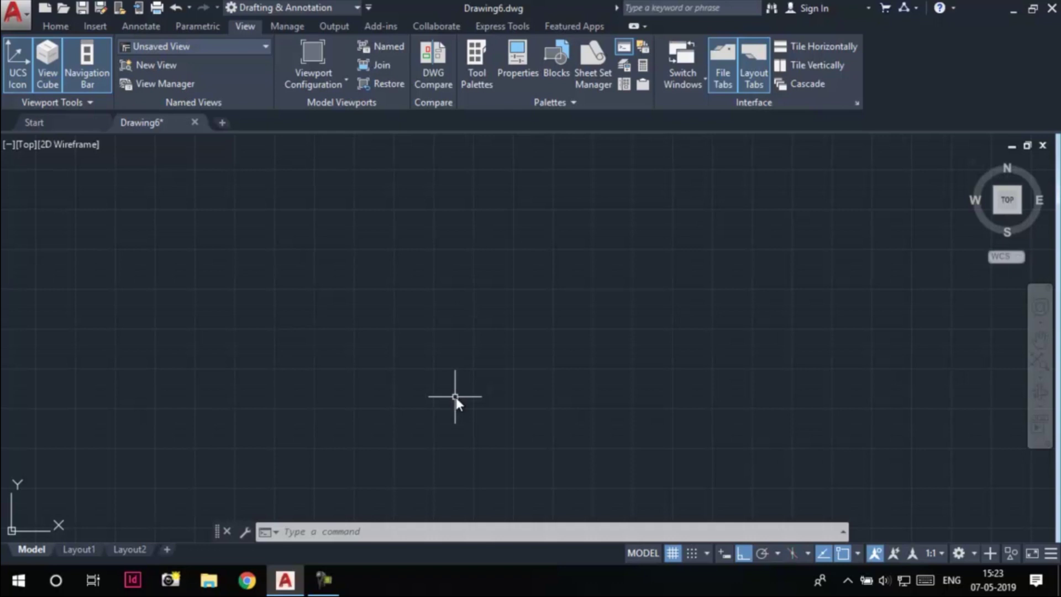
- Turn on Polar Tracking, switch the ViewCube to Front and back to Top, and pan the origin lower left
{"action": "left_click", "coordinate": [763, 553]}
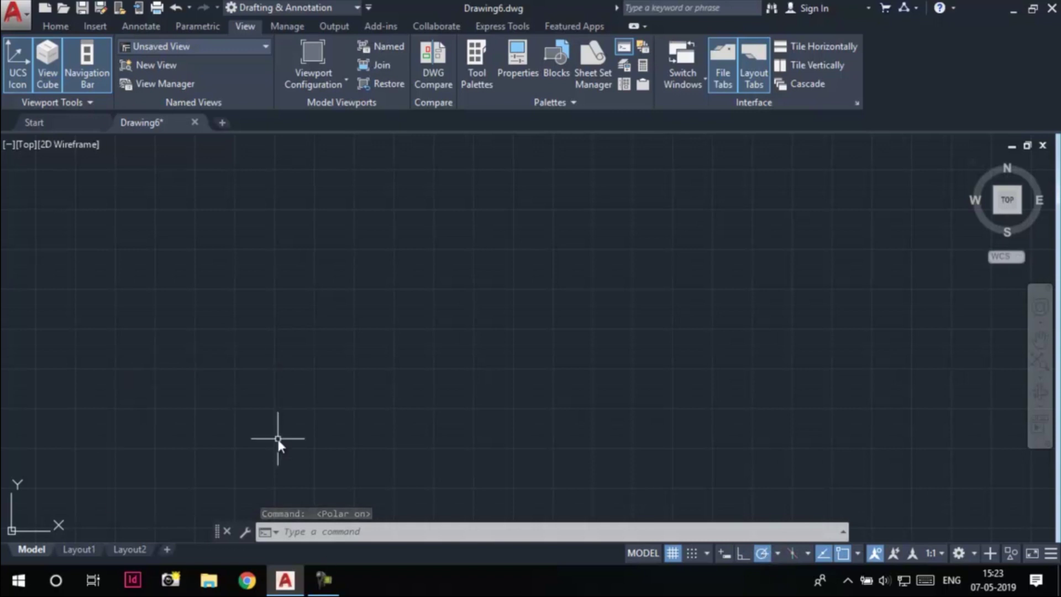
{"action": "left_click", "coordinate": [1009, 227]}
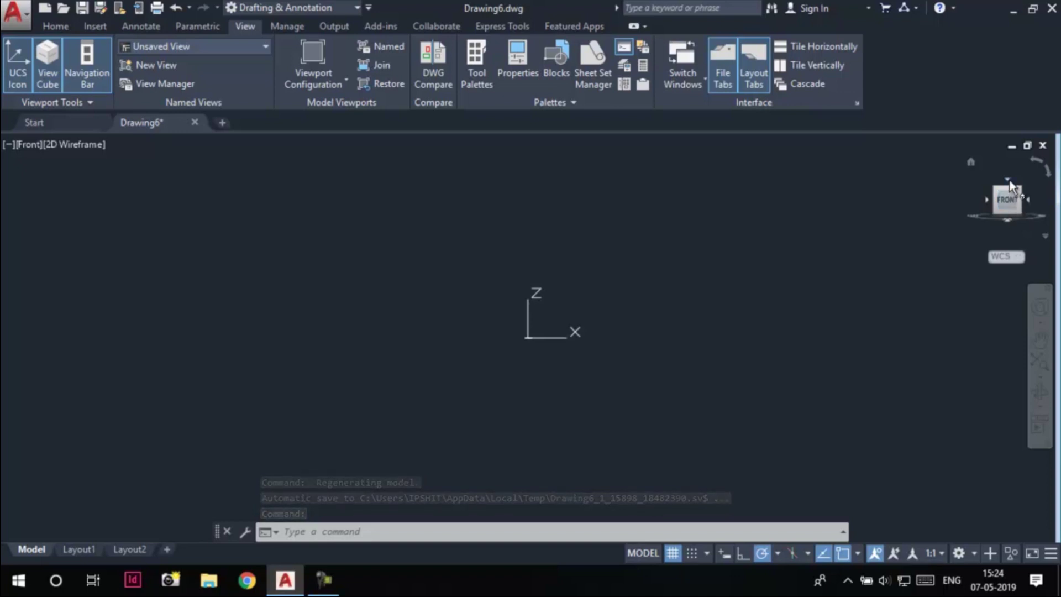
{"action": "left_click", "coordinate": [1009, 182]}
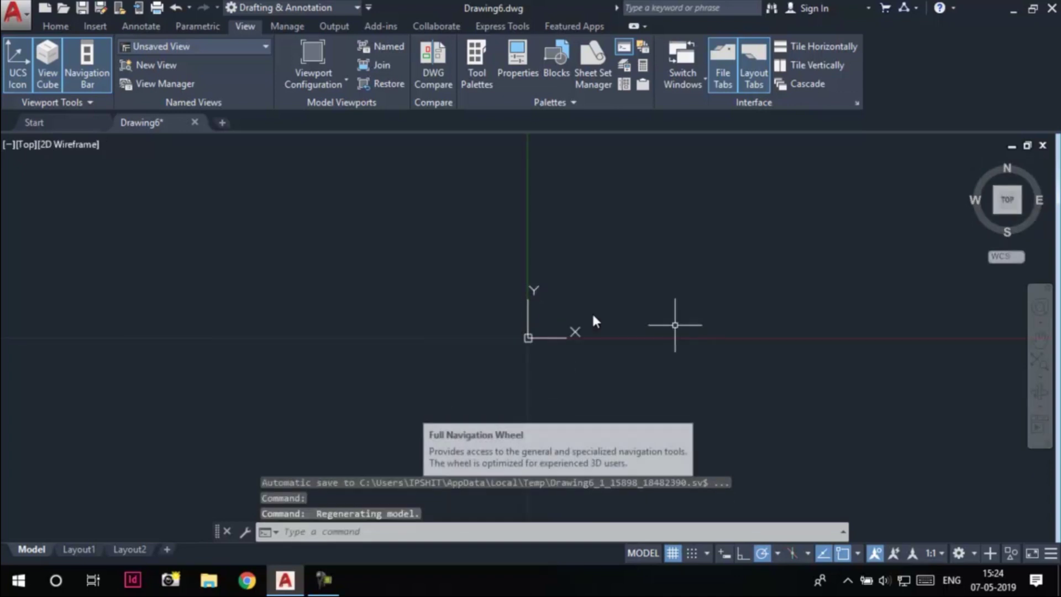
{"action": "mouse_move", "coordinate": [635, 315]}
{"action": "middle_mouse_down"}
{"action": "mouse_move", "coordinate": [350, 396]}
{"action": "mouse_move", "coordinate": [278, 401]}
{"action": "middle_mouse_up"}
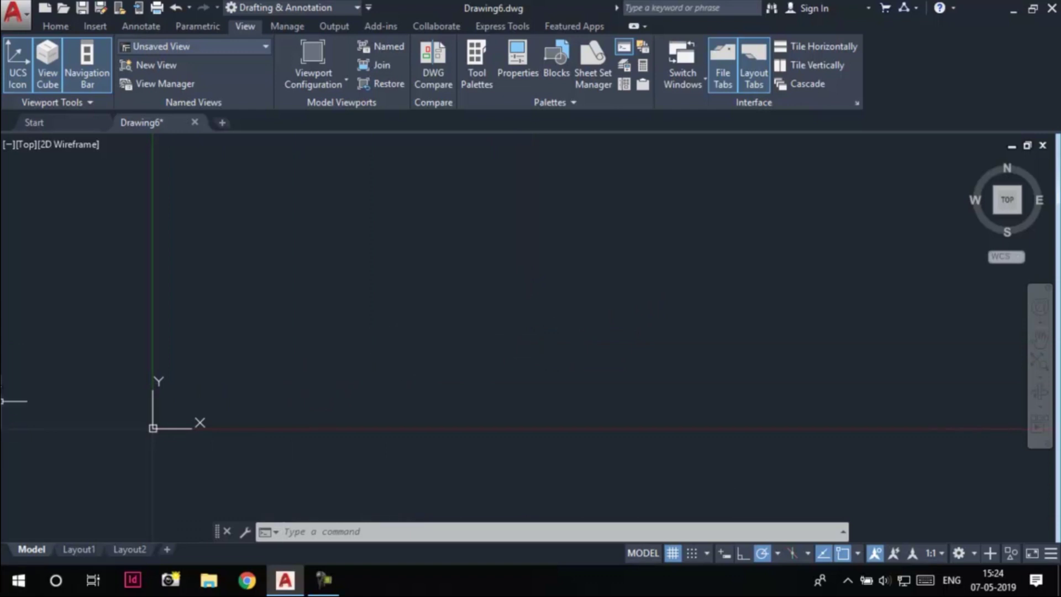
{"action": "left_click", "coordinate": [22, 17]}
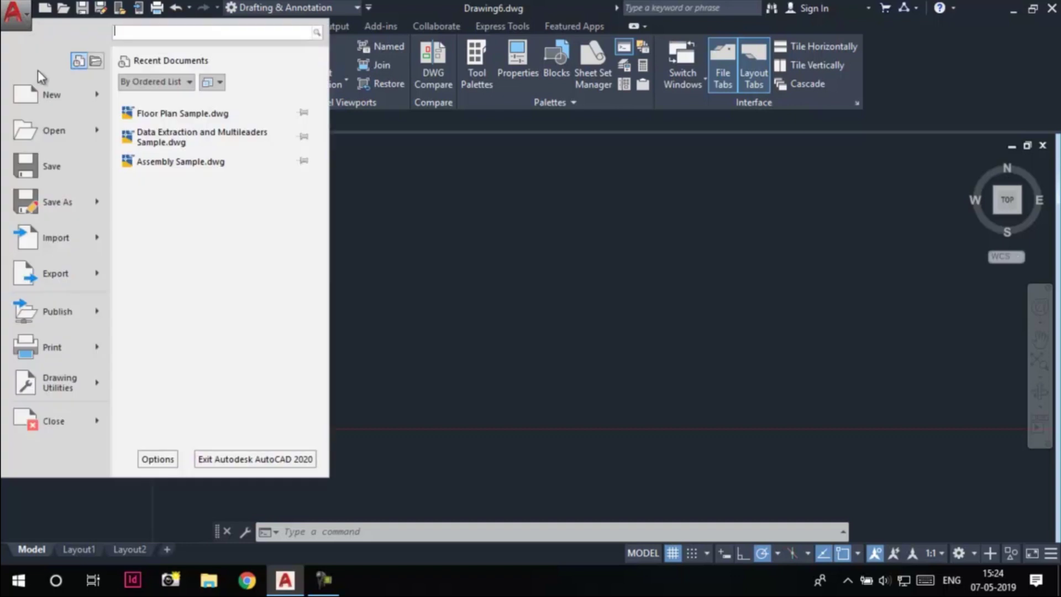
{"action": "mouse_move", "coordinate": [43, 99]}
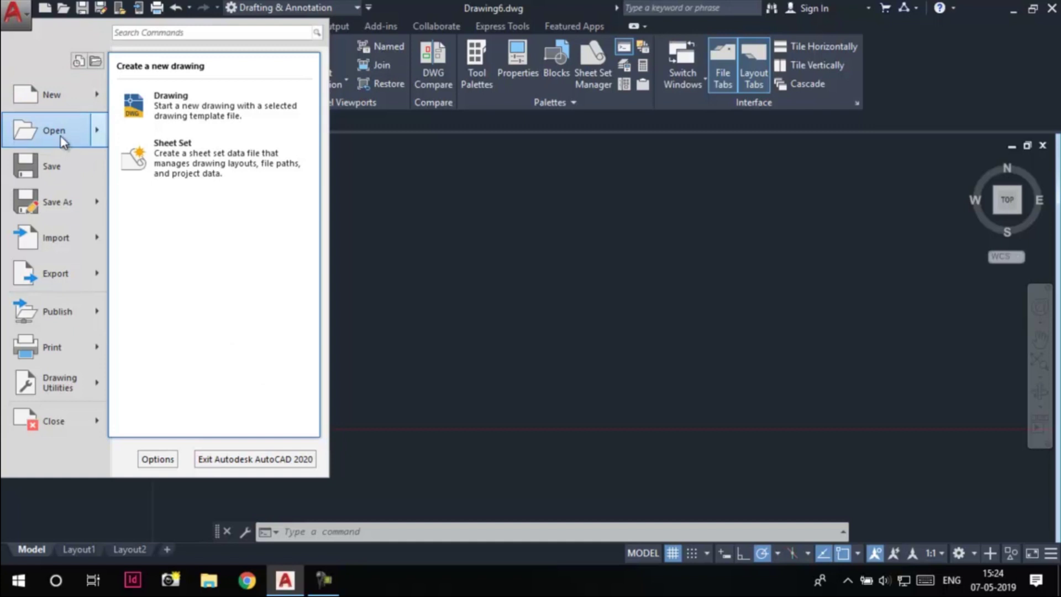
{"action": "mouse_move", "coordinate": [62, 142]}
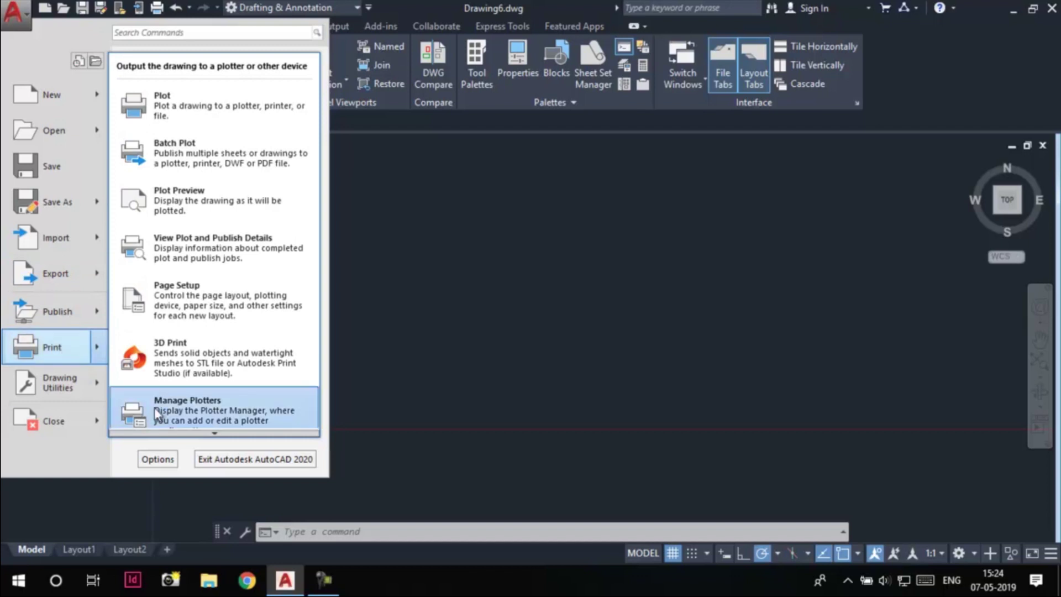
{"action": "left_click", "coordinate": [449, 253]}
{"action": "left_click", "coordinate": [334, 246]}
{"action": "left_click", "coordinate": [166, 193]}
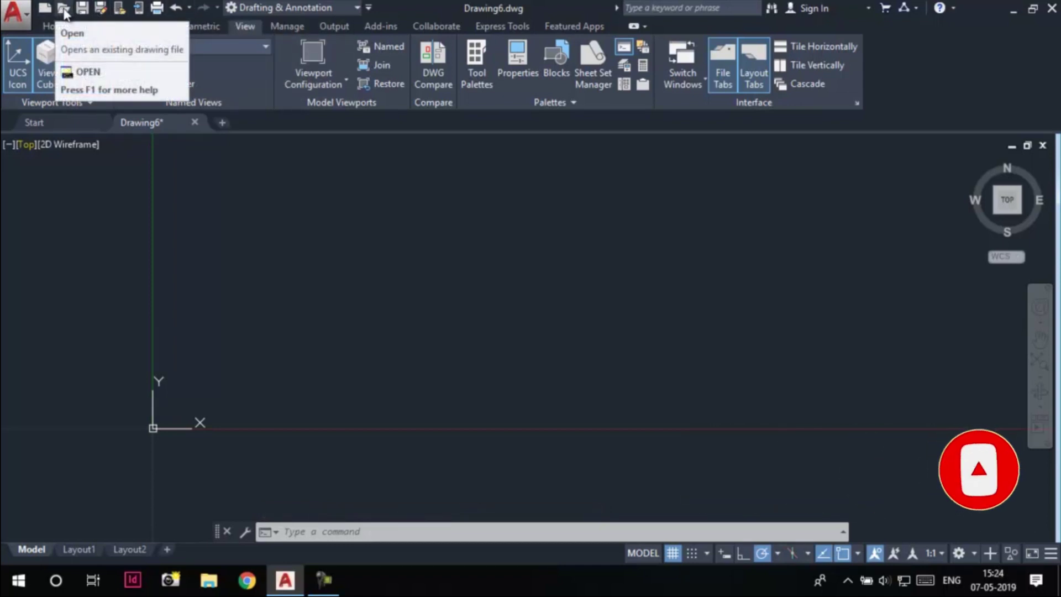
{"action": "left_click", "coordinate": [369, 7]}
{"action": "left_click", "coordinate": [237, 208]}
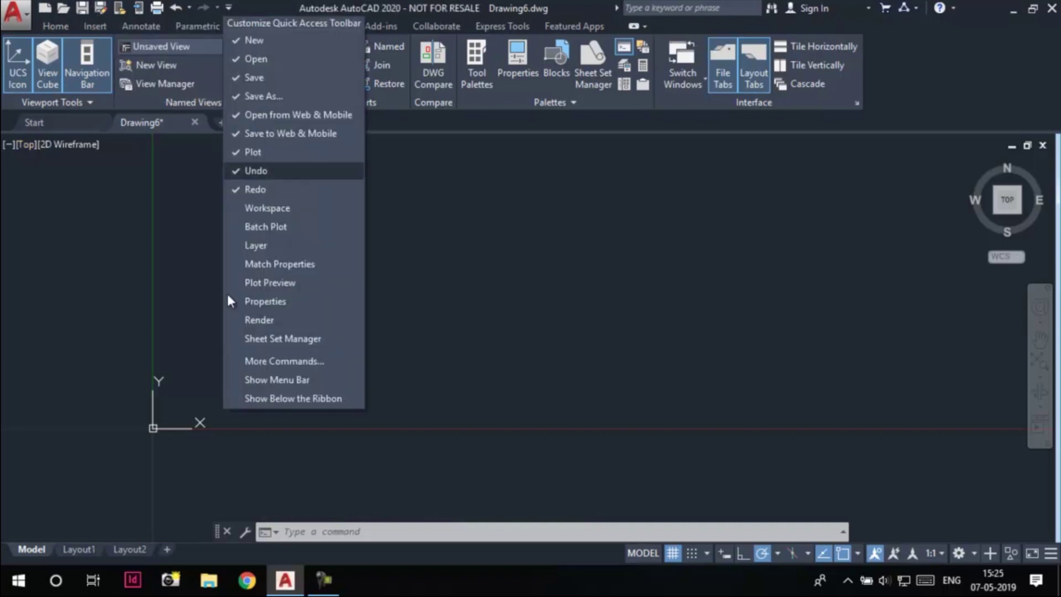
{"action": "left_click", "coordinate": [59, 315]}
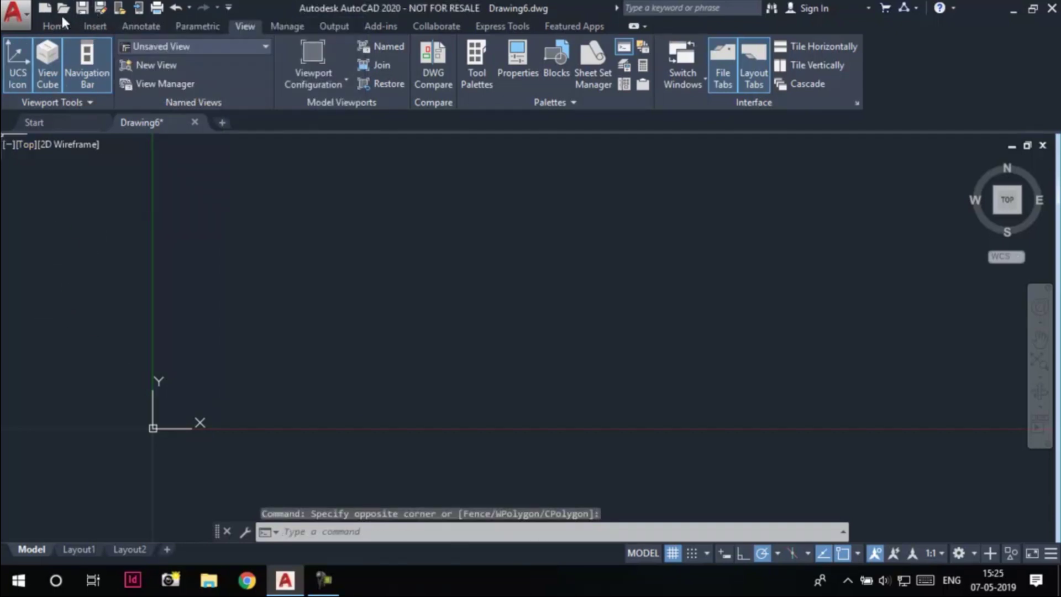
{"action": "left_click", "coordinate": [229, 8]}
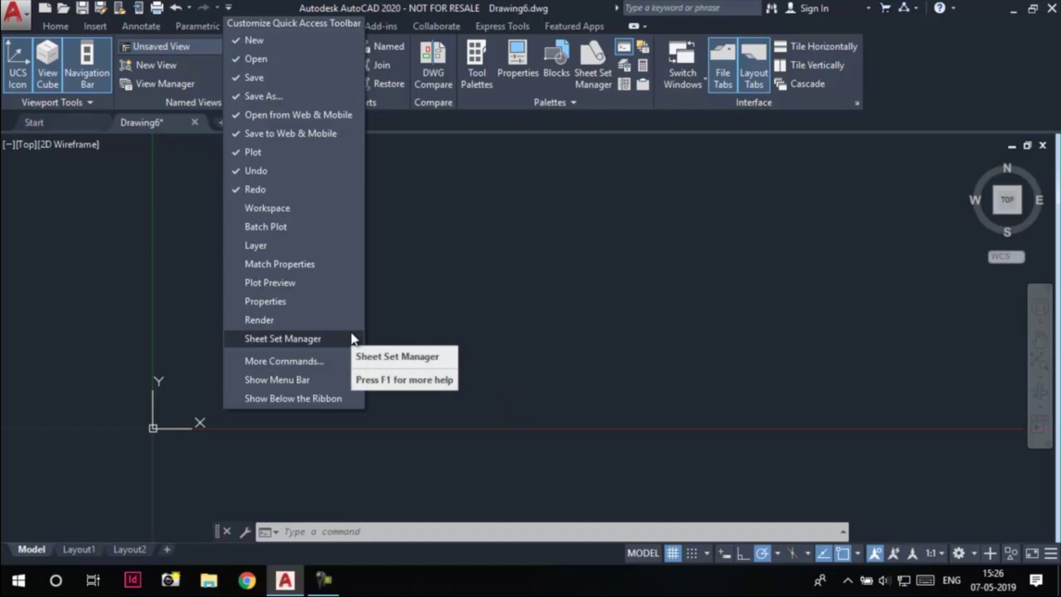
{"action": "left_click", "coordinate": [274, 207]}
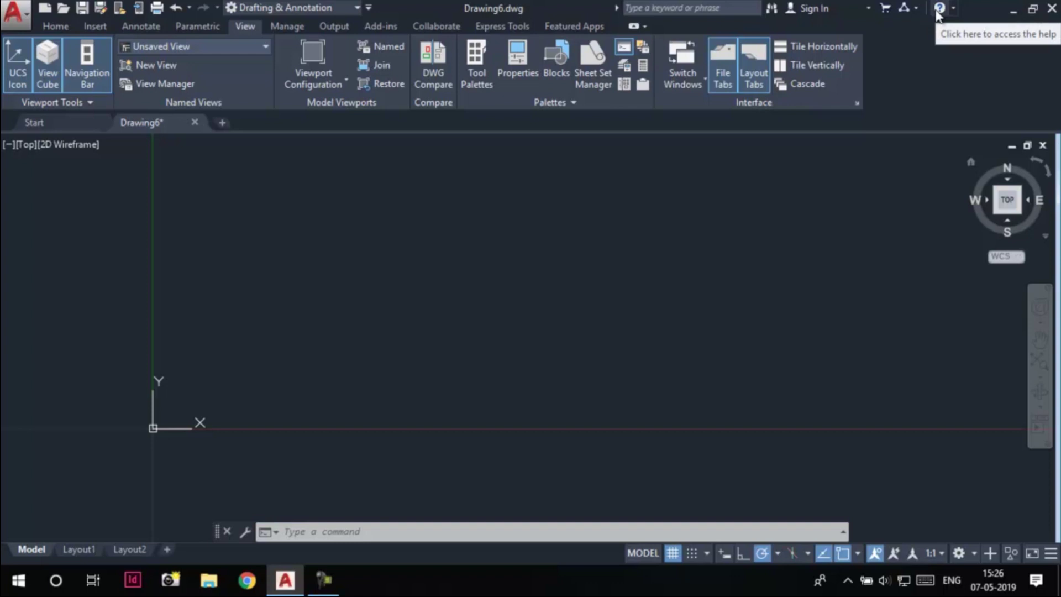
- Search Help for 'line', open the LINE (Command) topic, and maximize the Help window to read it
{"action": "left_click", "coordinate": [939, 8]}
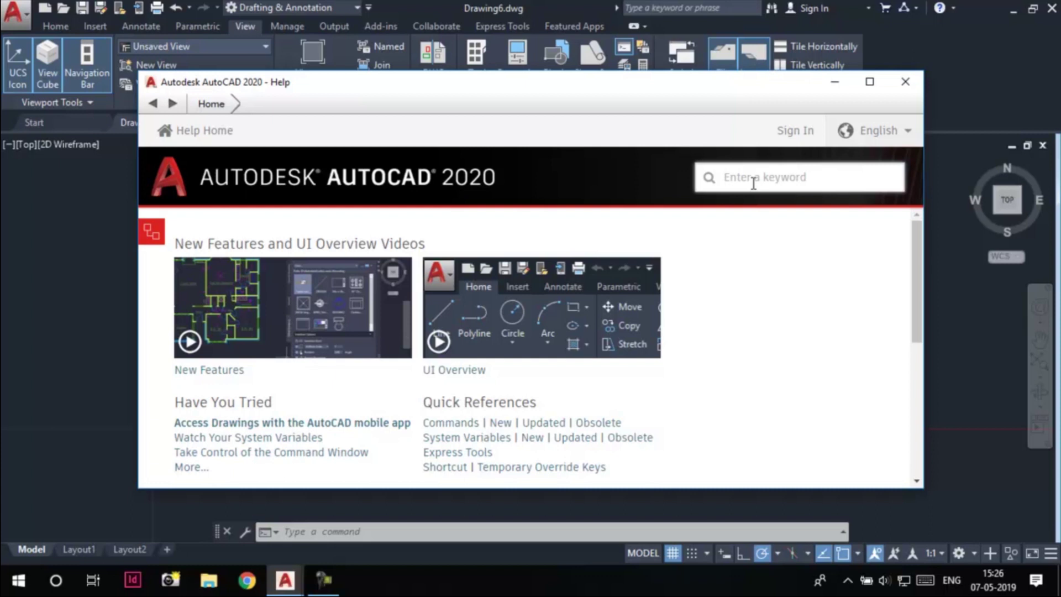
{"action": "type", "text": "line"}
{"action": "key", "text": "Return"}
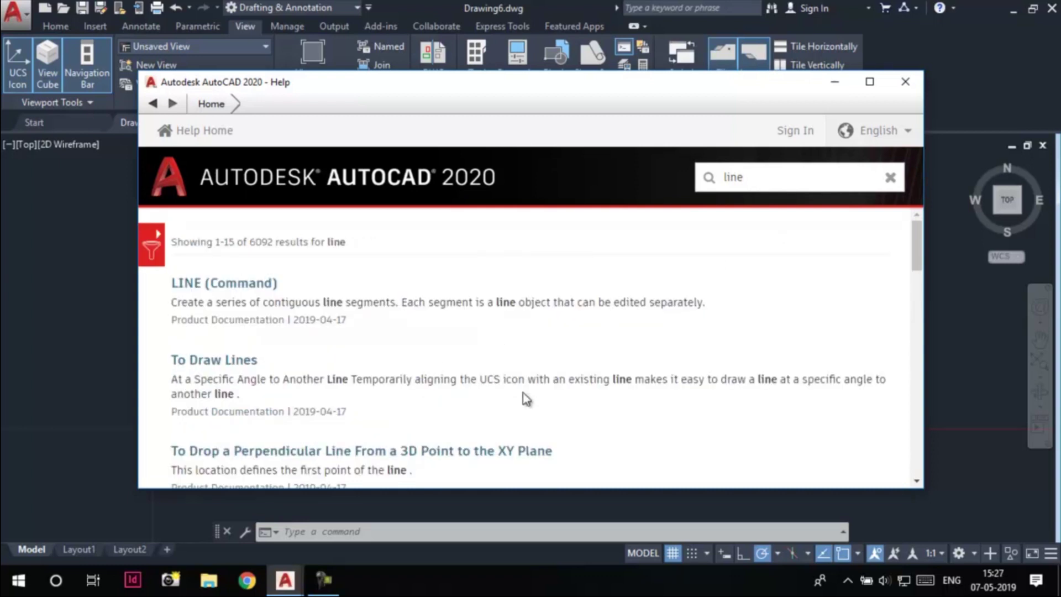
{"action": "left_click", "coordinate": [193, 284]}
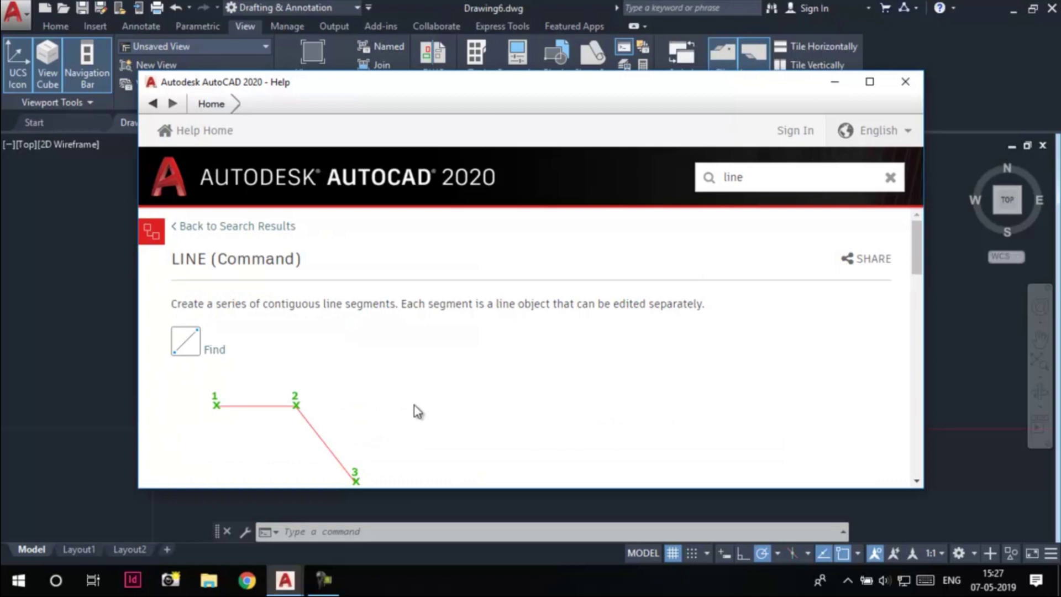
{"action": "left_click", "coordinate": [869, 82]}
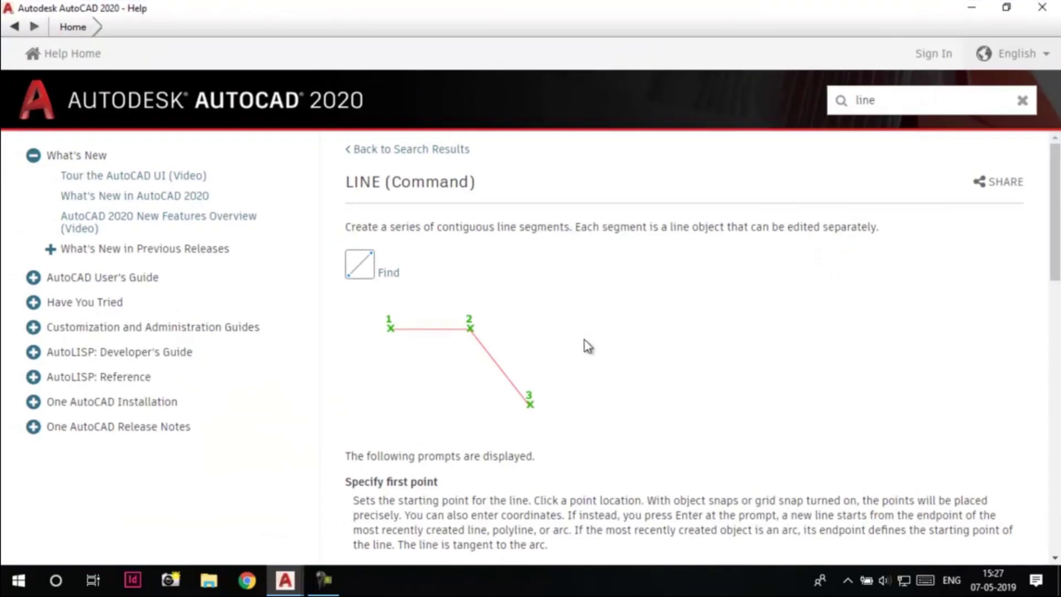
{"action": "scroll", "coordinate": [585, 346], "scroll_direction": "down", "scroll_amount": 1}
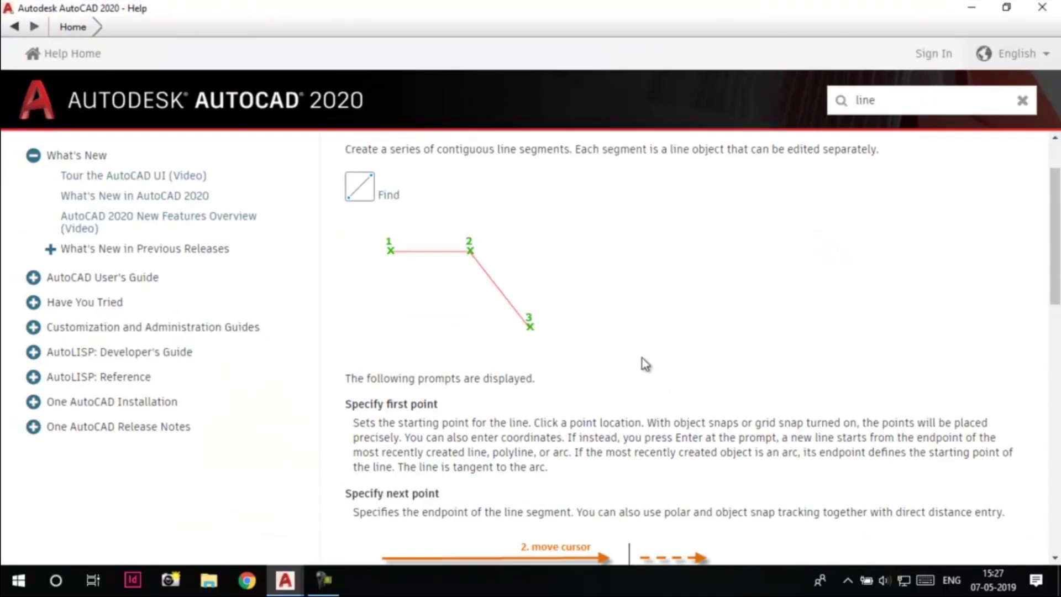
{"action": "scroll", "coordinate": [642, 358], "scroll_direction": "down", "scroll_amount": 2}
{"action": "scroll", "coordinate": [642, 358], "scroll_direction": "down", "scroll_amount": 2}
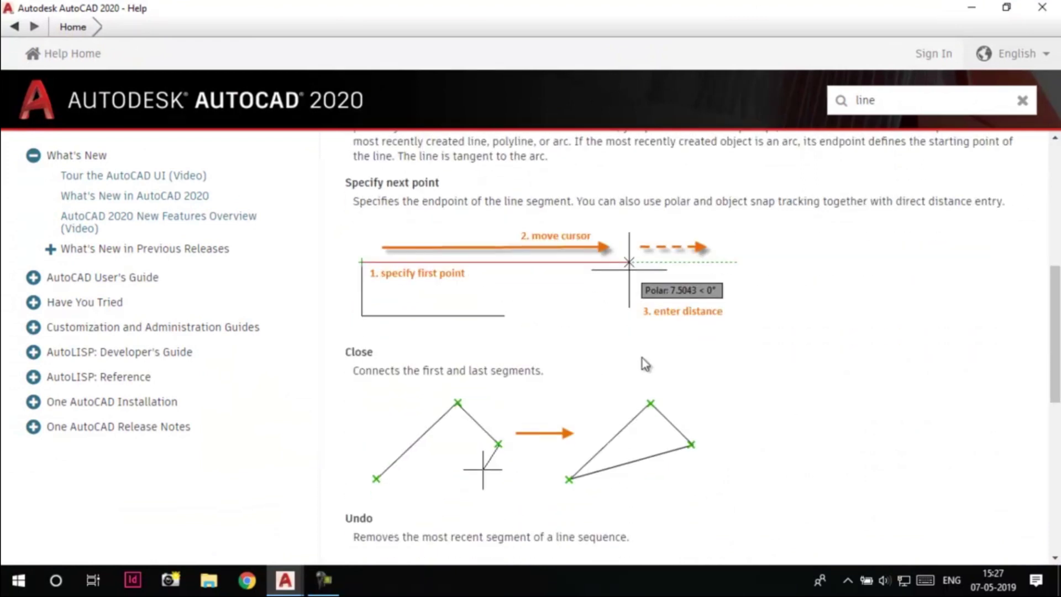
{"action": "scroll", "coordinate": [643, 358], "scroll_direction": "up", "scroll_amount": 5}
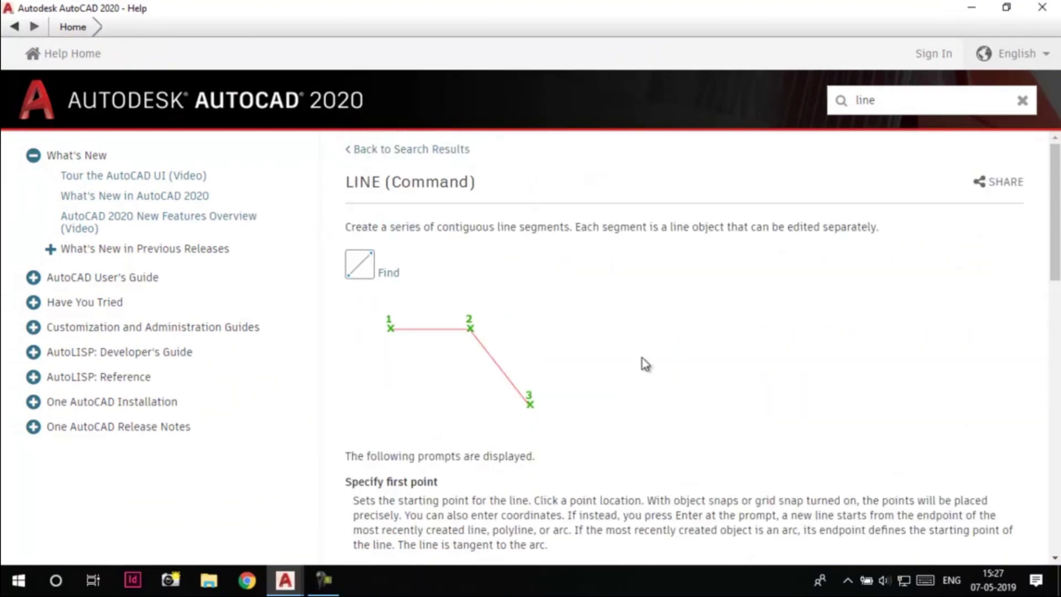